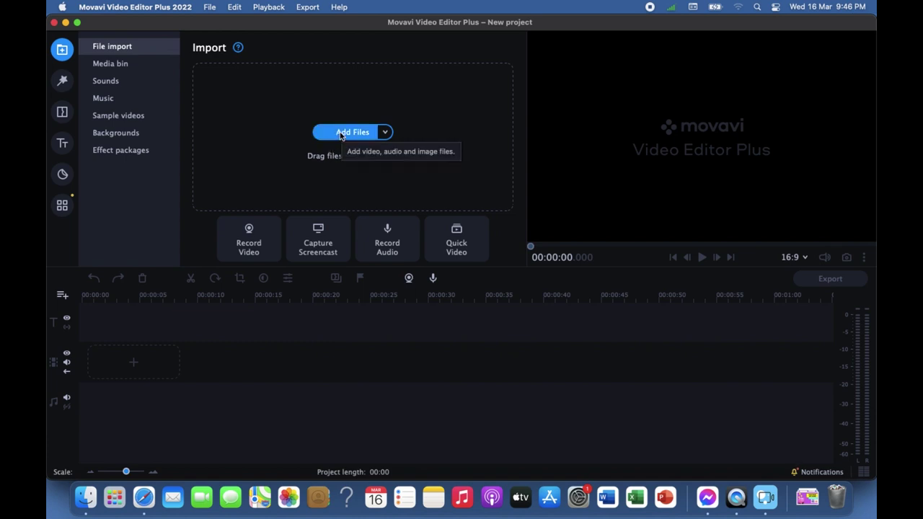
Import the file Screen Recording 2022-03-16 at 1.09.59 PM.mov from the Desktop into the project
{"action": "left_click", "coordinate": [341, 133]}
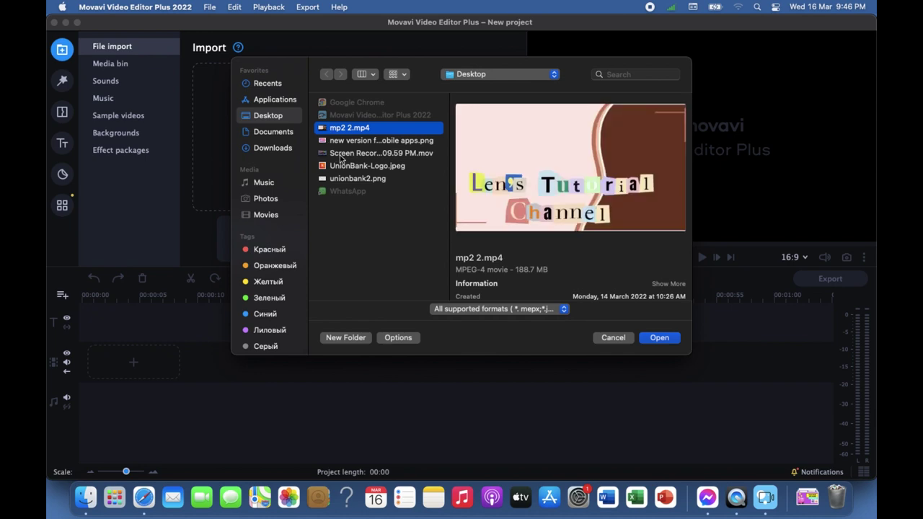
{"action": "left_click", "coordinate": [342, 154]}
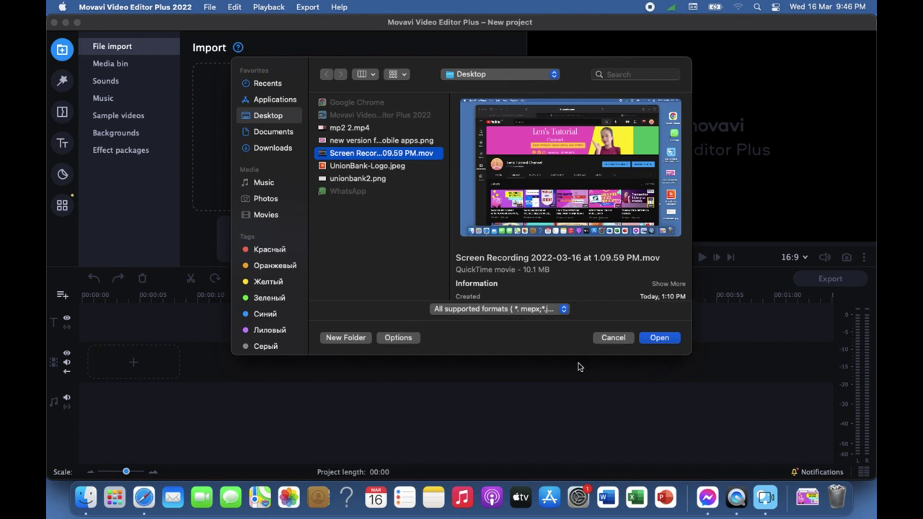
{"action": "left_click", "coordinate": [658, 338]}
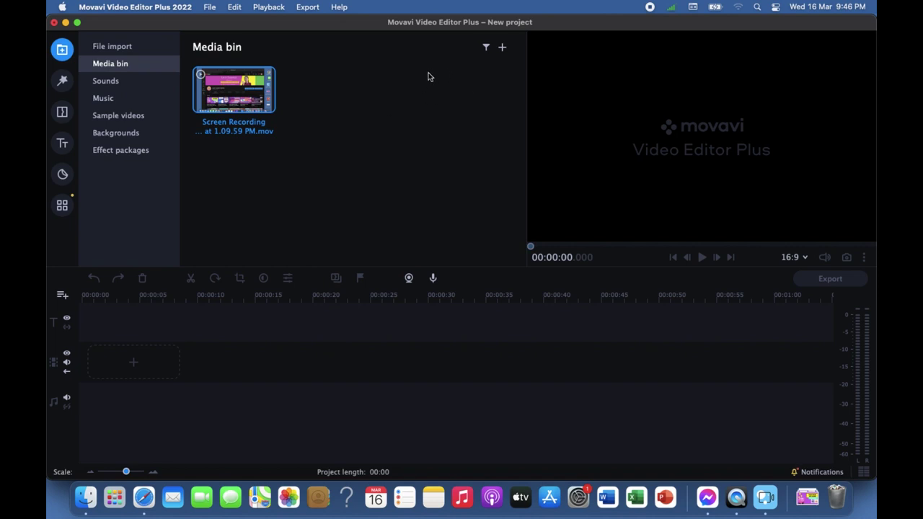
Add the video mp2 2.mp4 from the Desktop to the media bin
{"action": "left_click", "coordinate": [503, 49]}
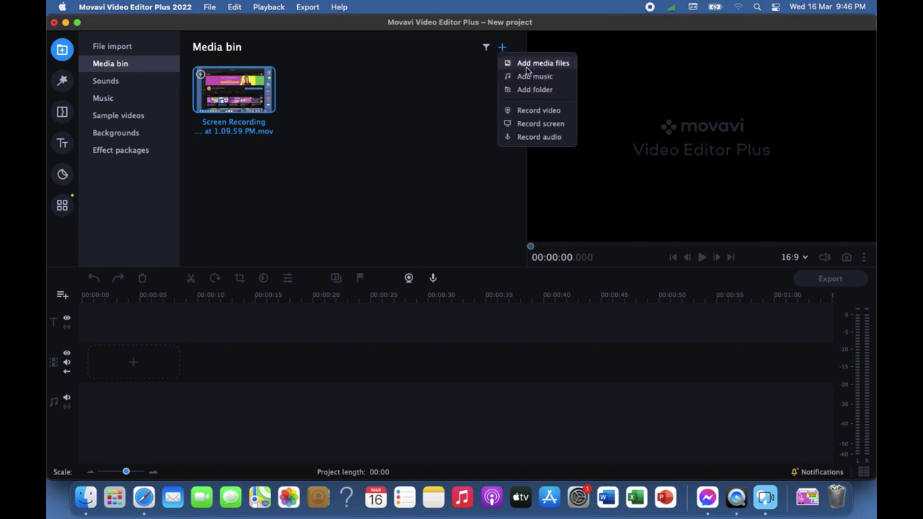
{"action": "left_click", "coordinate": [527, 69]}
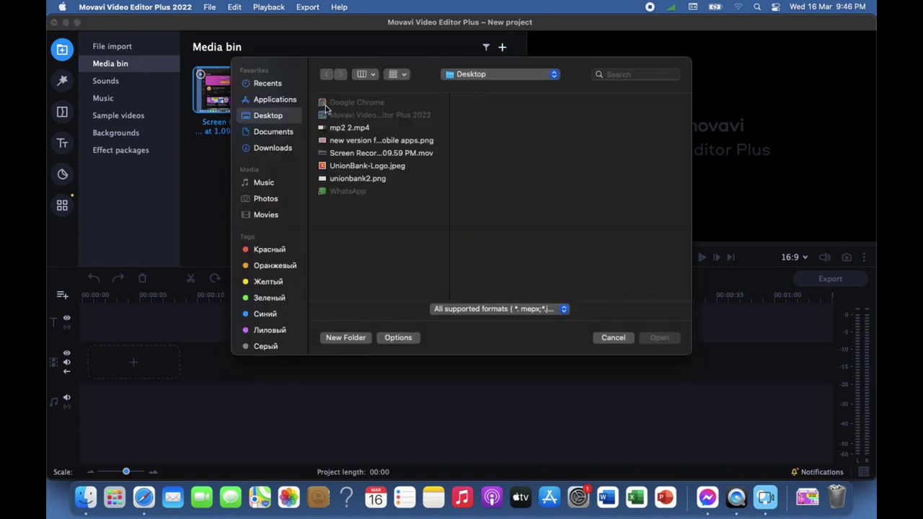
{"action": "left_click", "coordinate": [346, 128]}
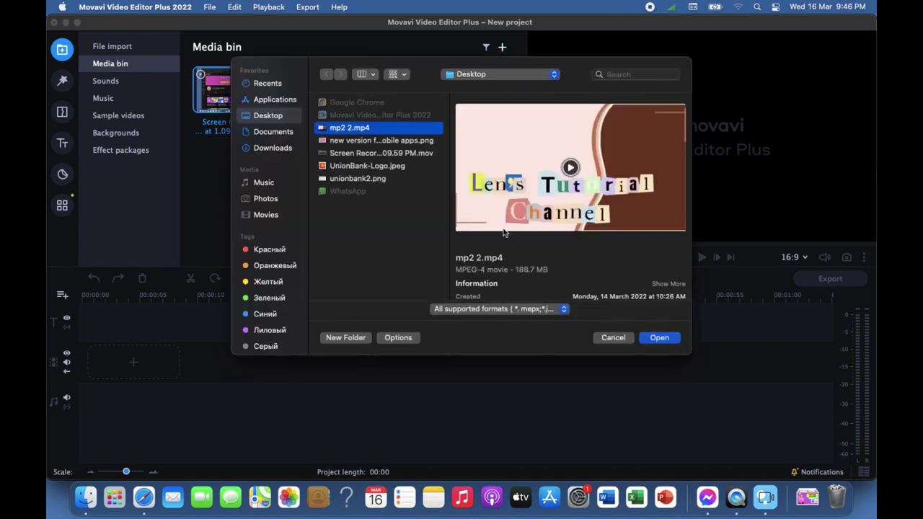
{"action": "left_click", "coordinate": [656, 339]}
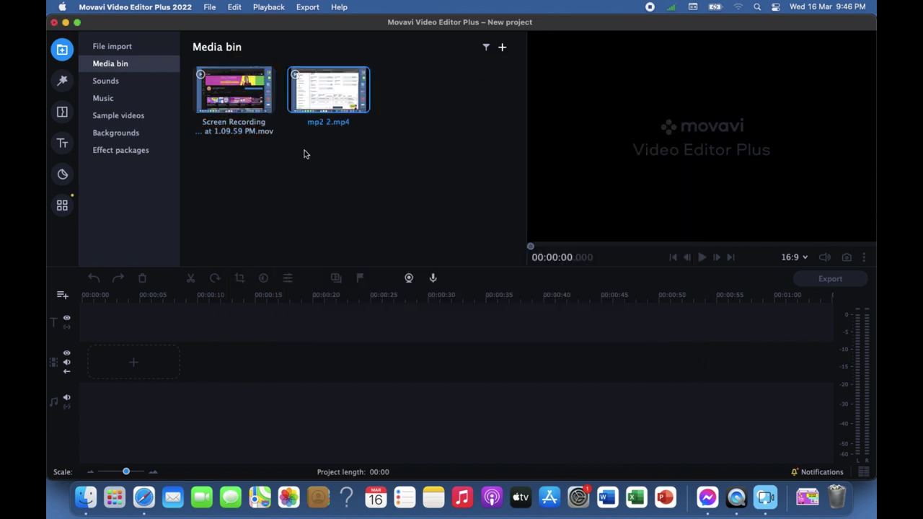
{"action": "mouse_move", "coordinate": [309, 102]}
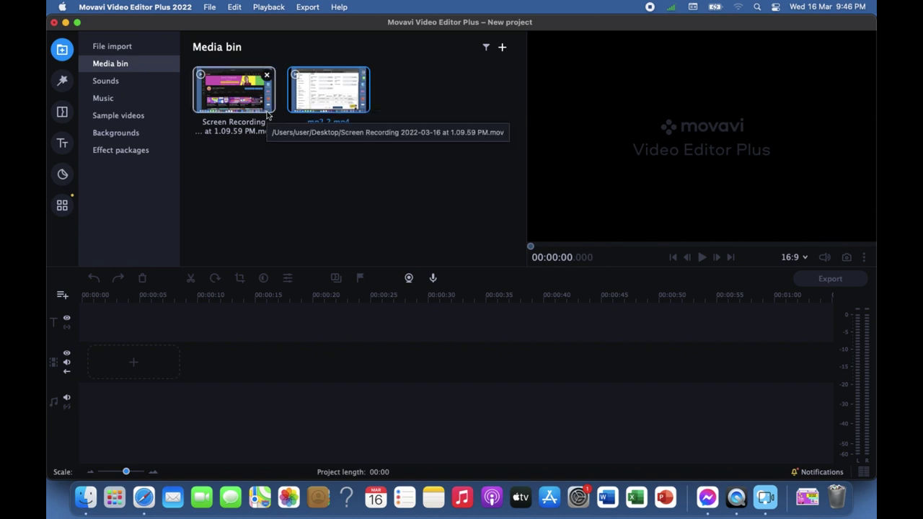
Look over the video and audio editing tools, including the audio effects
{"action": "left_click", "coordinate": [62, 207]}
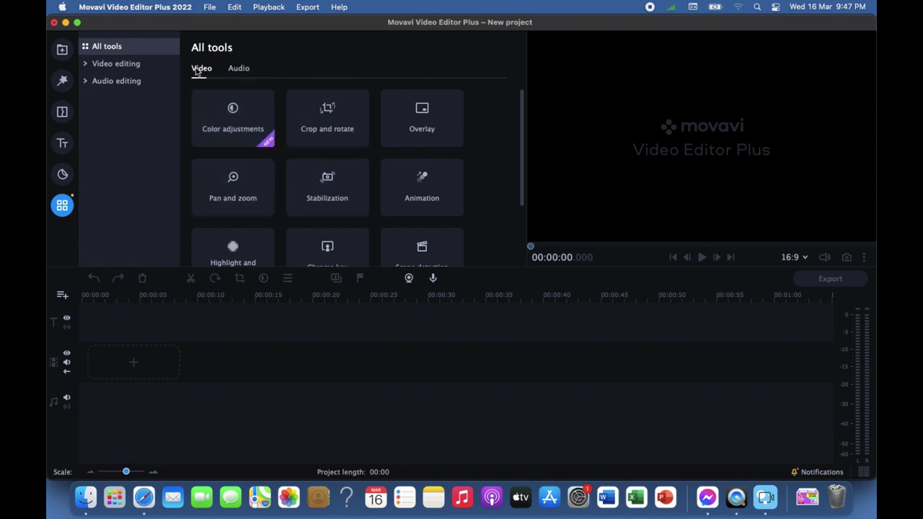
{"action": "left_click", "coordinate": [237, 70]}
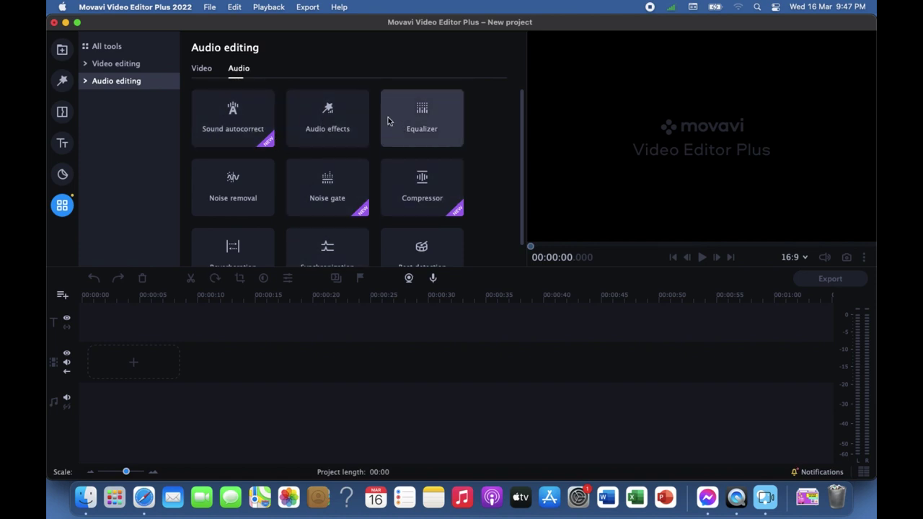
{"action": "left_click", "coordinate": [320, 127]}
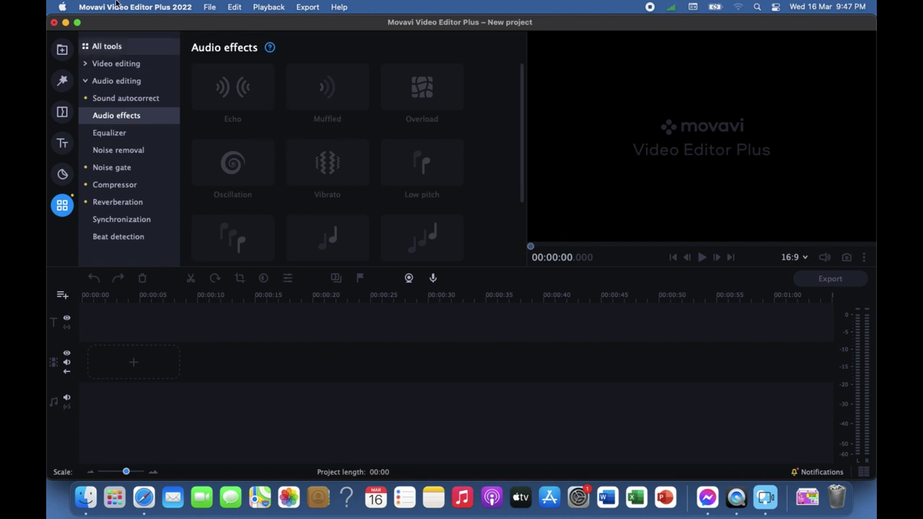
{"action": "left_click", "coordinate": [112, 53]}
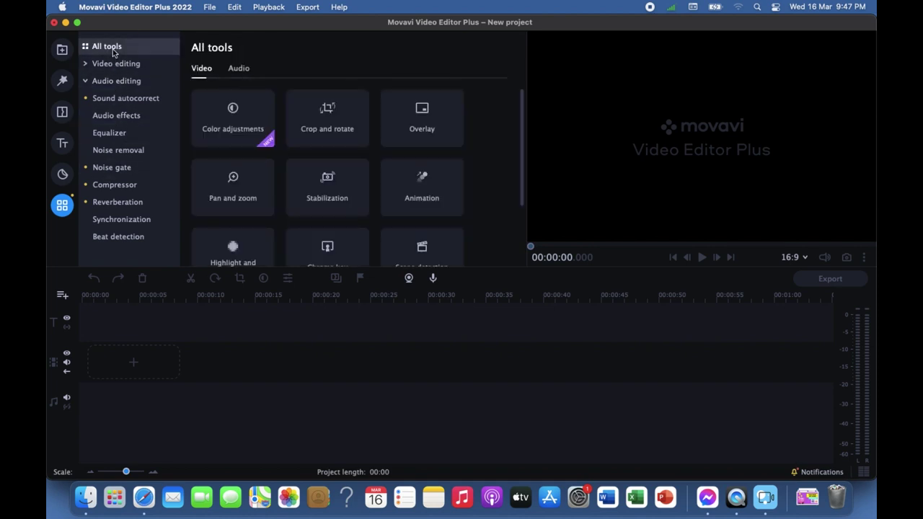
Place the screen recording from the media bin at the start of the video track, keeping the project's aspect ratio unchanged
{"action": "left_click", "coordinate": [63, 51]}
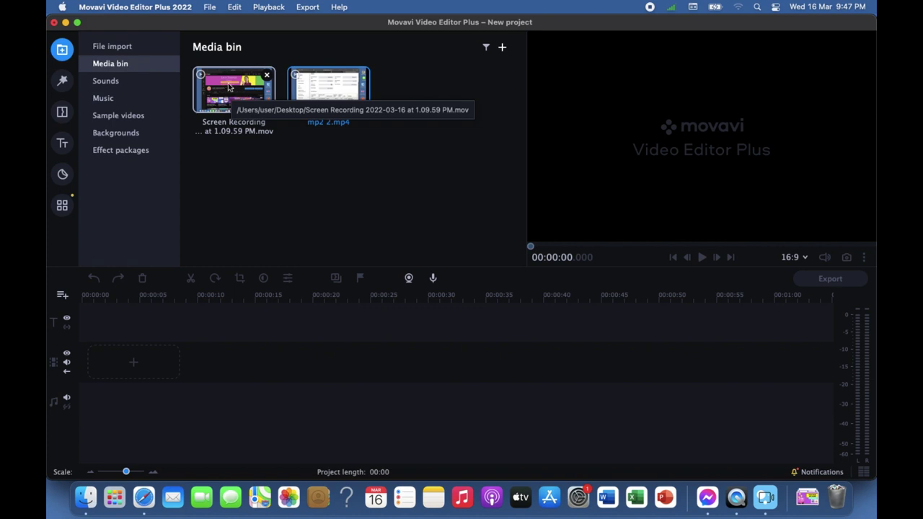
{"action": "left_click_drag", "start_coordinate": [226, 85], "coordinate": [82, 343]}
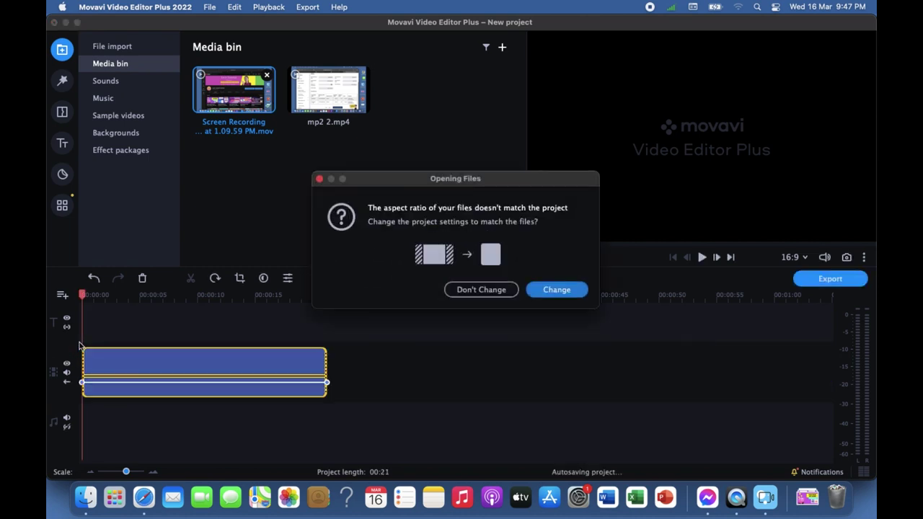
{"action": "left_click", "coordinate": [479, 290]}
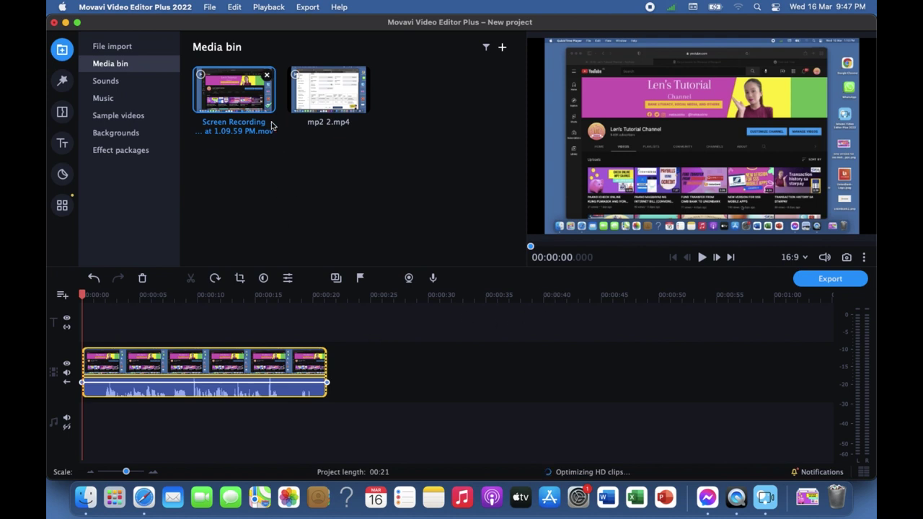
Open the audio effects among the audio editing tools and look through the available effects
{"action": "left_click", "coordinate": [64, 207]}
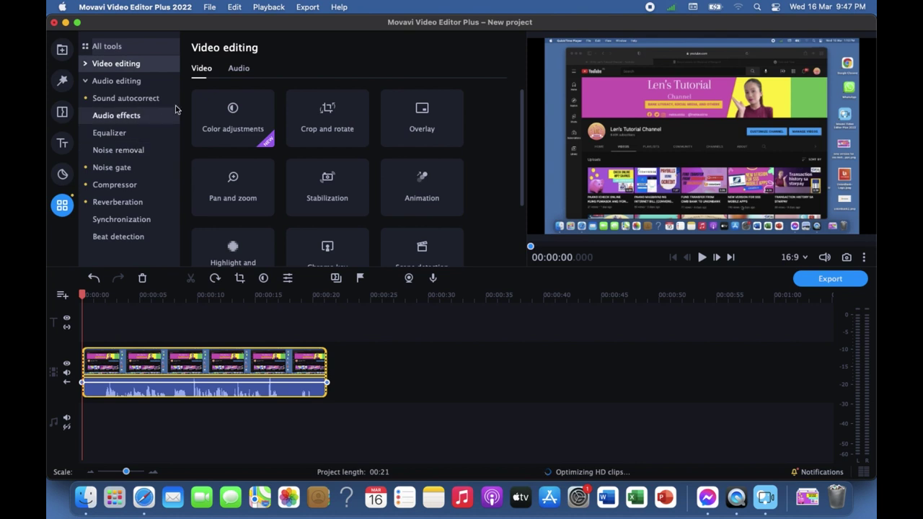
{"action": "left_click", "coordinate": [240, 70]}
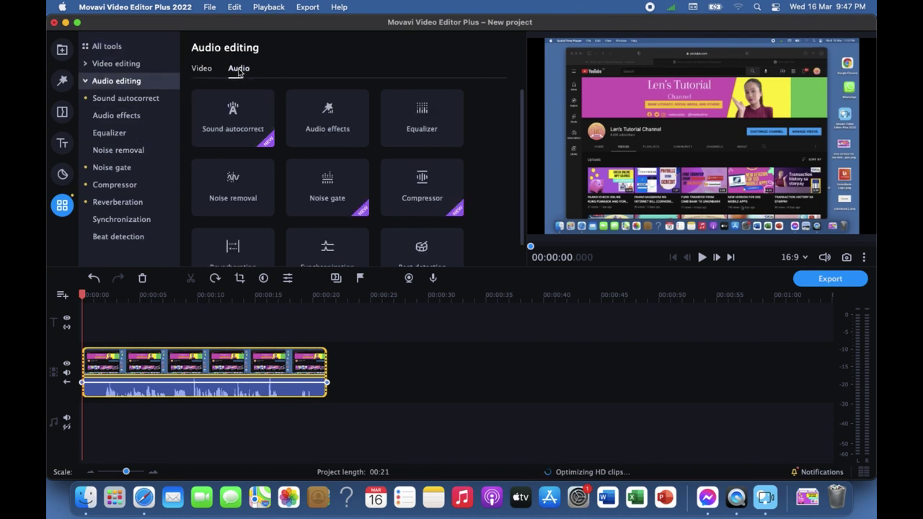
{"action": "left_click", "coordinate": [319, 130]}
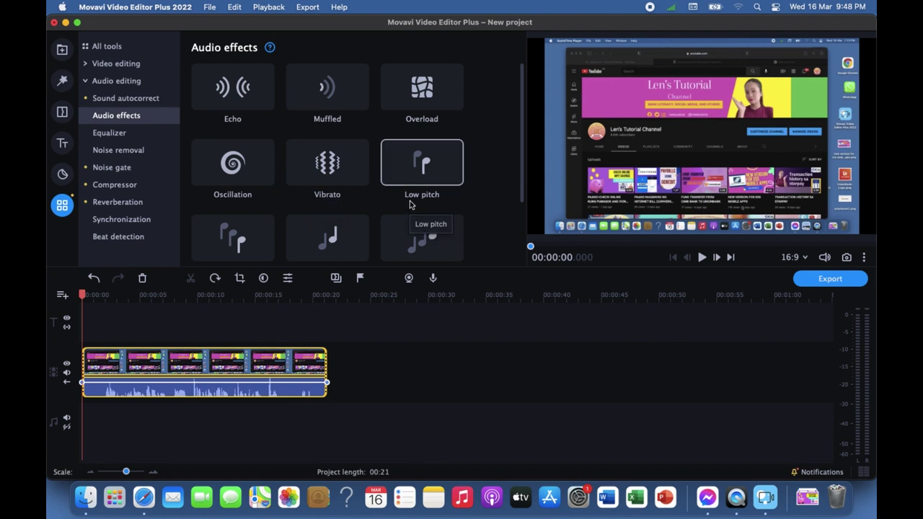
{"action": "scroll", "coordinate": [275, 204], "scroll_direction": "down", "scroll_amount": 2}
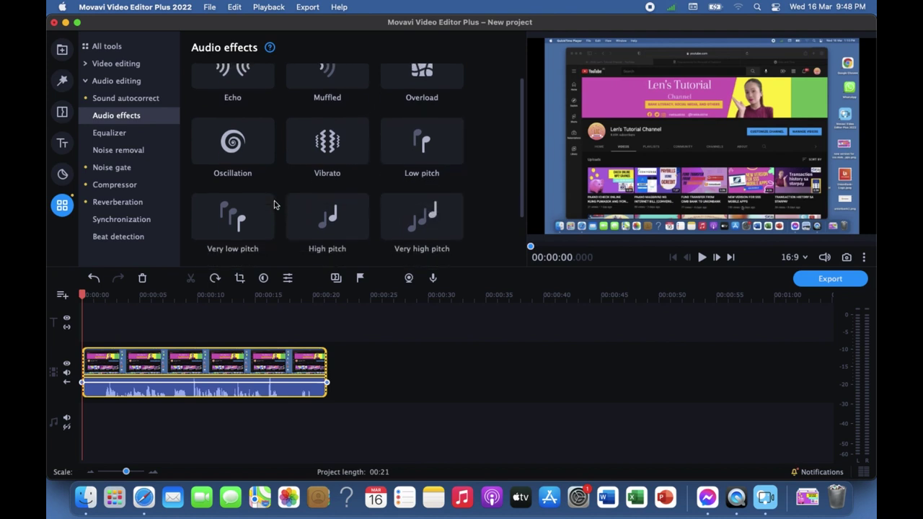
{"action": "scroll", "coordinate": [275, 205], "scroll_direction": "down", "scroll_amount": 1}
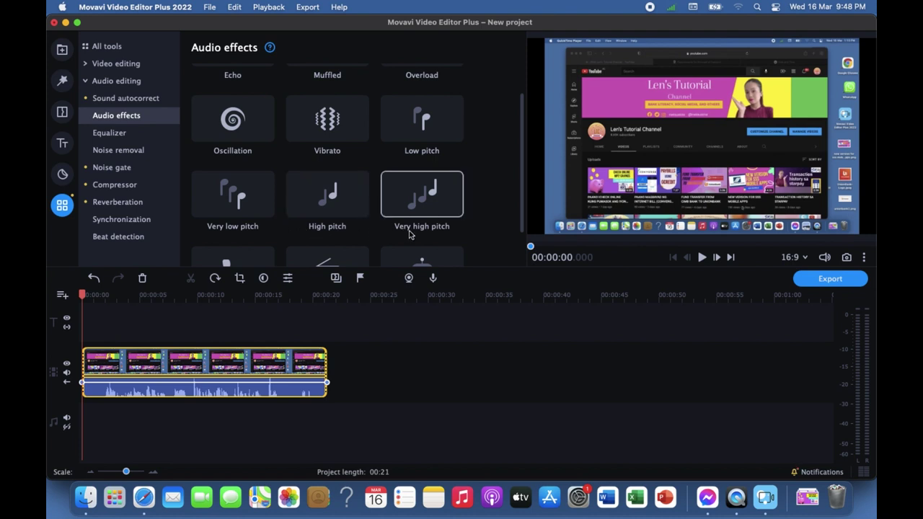
{"action": "scroll", "coordinate": [410, 234], "scroll_direction": "down", "scroll_amount": 2}
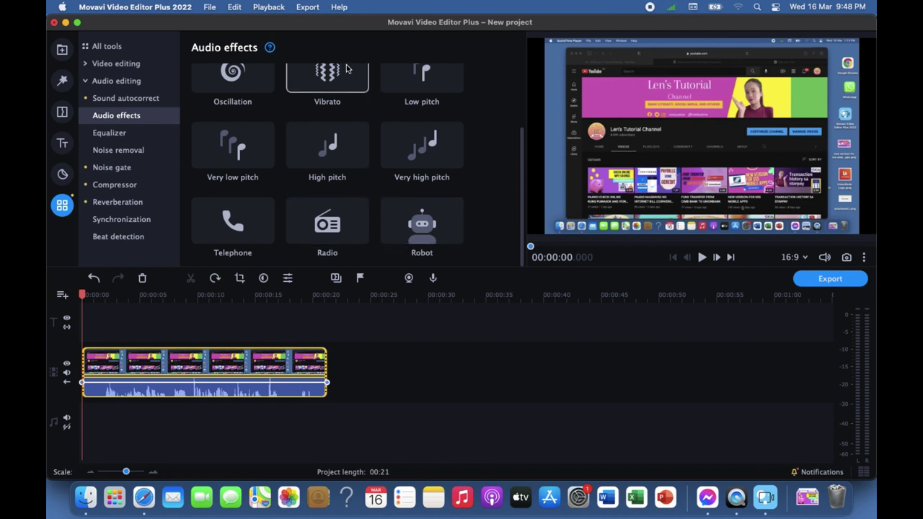
{"action": "scroll", "coordinate": [347, 69], "scroll_direction": "up", "scroll_amount": 3}
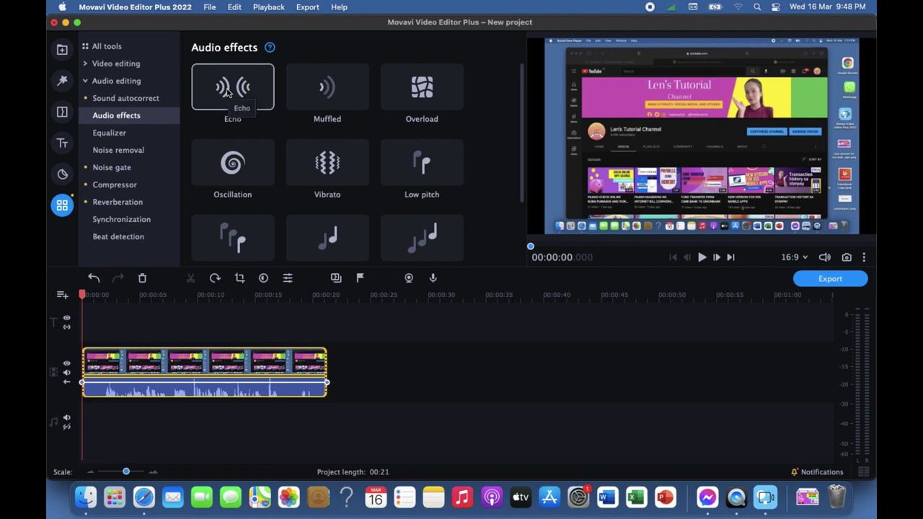
Preview the Echo effect's audio sample, and play the screen recording clip from its start for comparison
{"action": "left_click", "coordinate": [225, 91]}
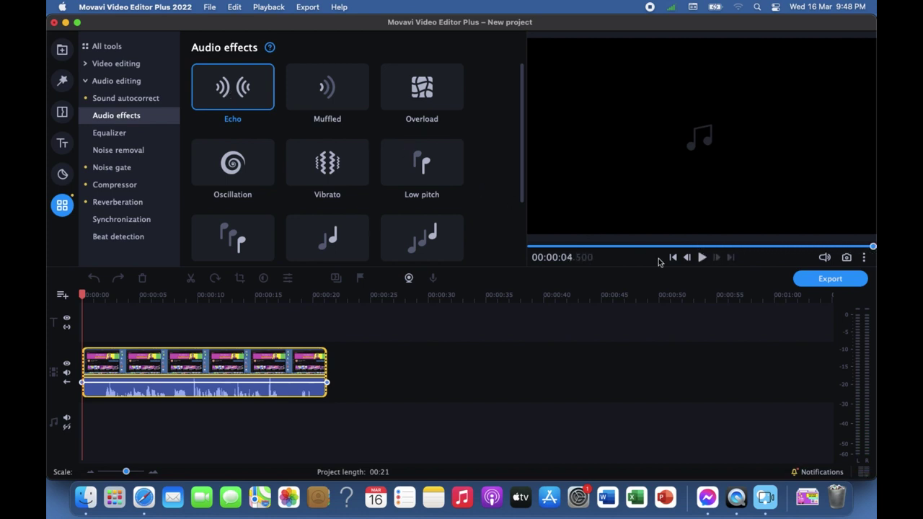
{"action": "left_click", "coordinate": [701, 259]}
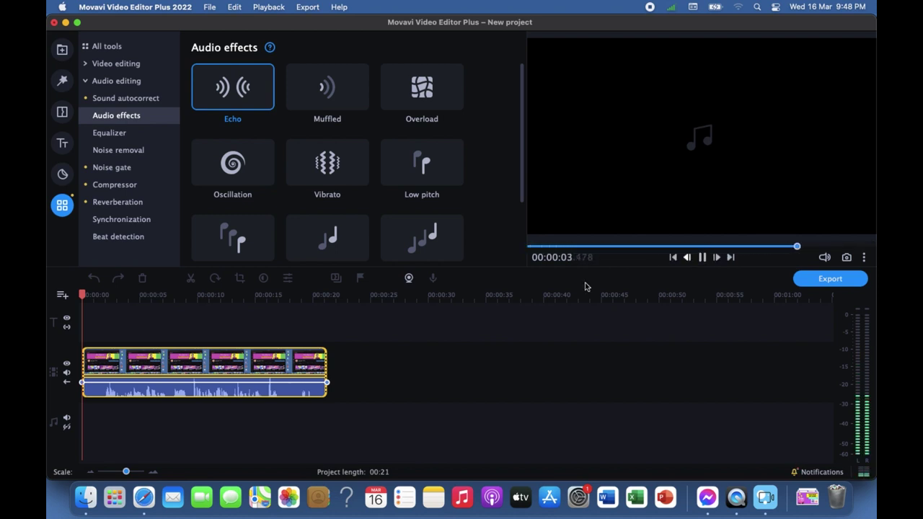
{"action": "left_click", "coordinate": [232, 369]}
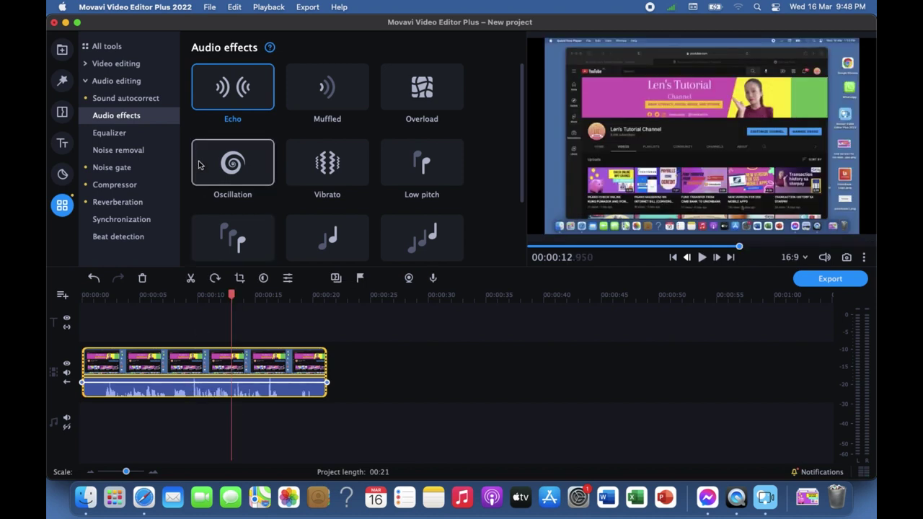
{"action": "left_click_drag", "start_coordinate": [740, 247], "coordinate": [517, 241]}
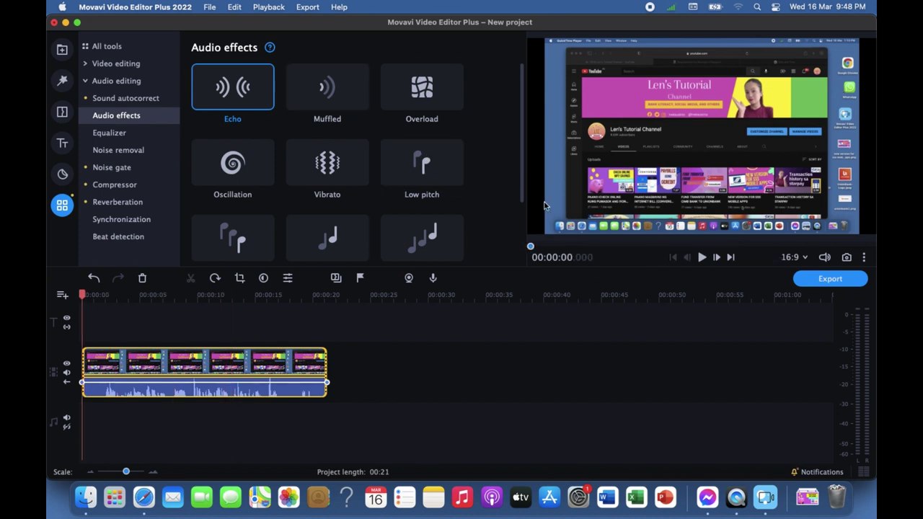
{"action": "left_click", "coordinate": [701, 258]}
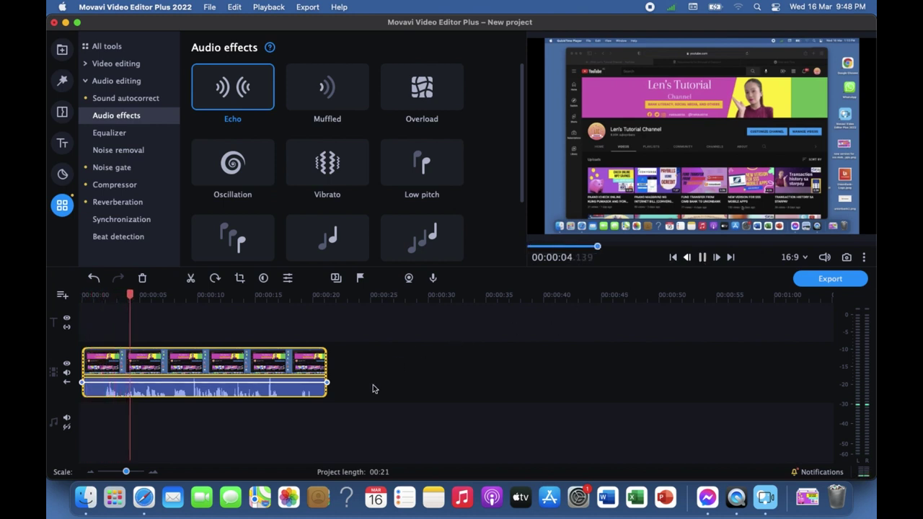
{"action": "left_click", "coordinate": [308, 393]}
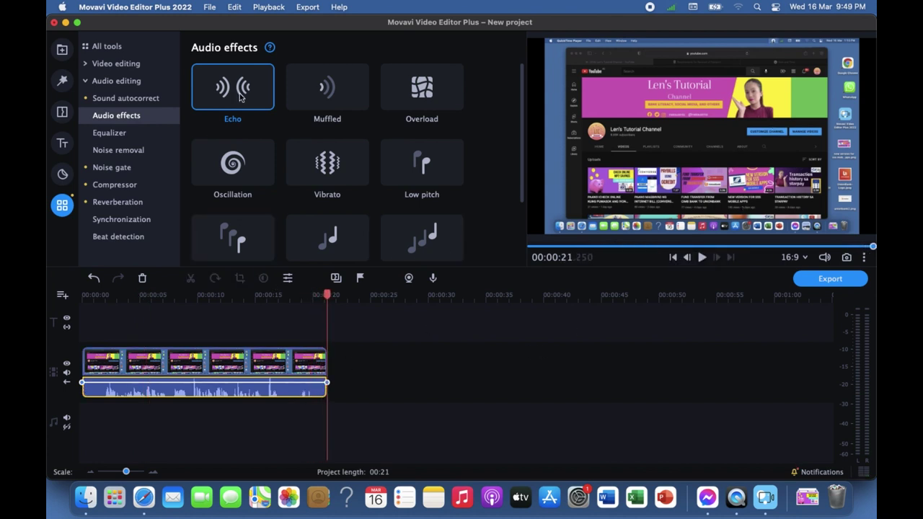
Apply the Echo audio effect to the screen recording clip on the video track
{"action": "left_click", "coordinate": [169, 391]}
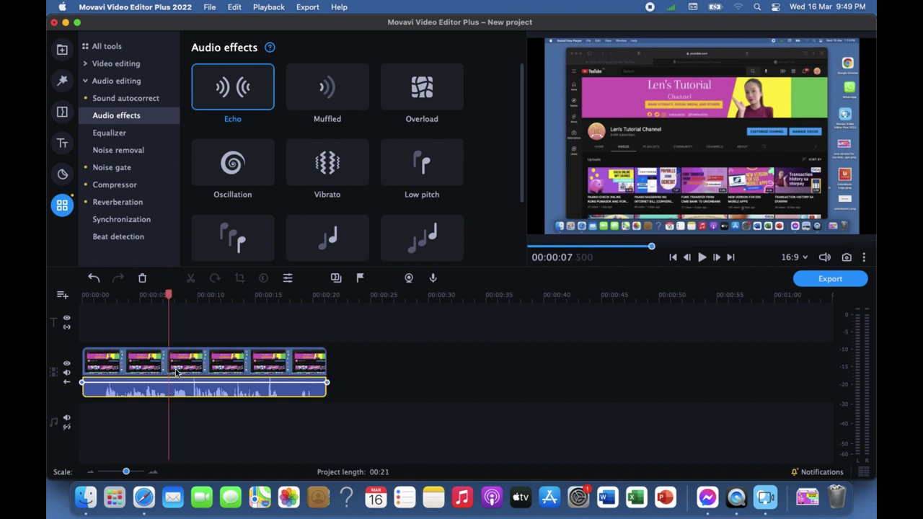
{"action": "left_click", "coordinate": [185, 395]}
{"action": "left_click", "coordinate": [147, 390]}
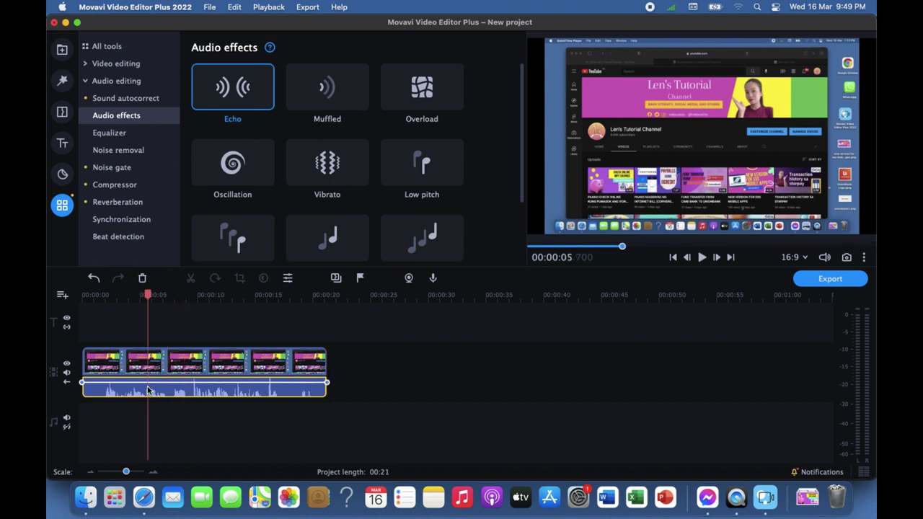
{"action": "left_click", "coordinate": [147, 357]}
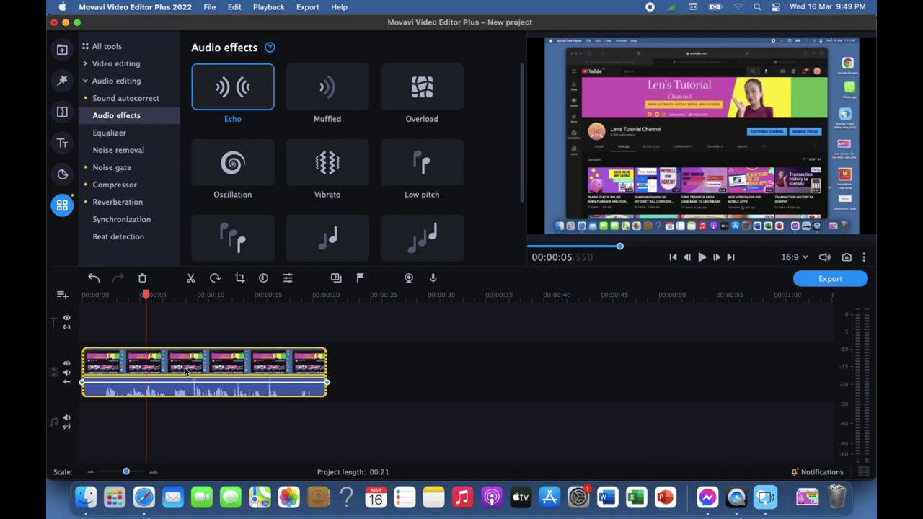
{"action": "left_click", "coordinate": [226, 88]}
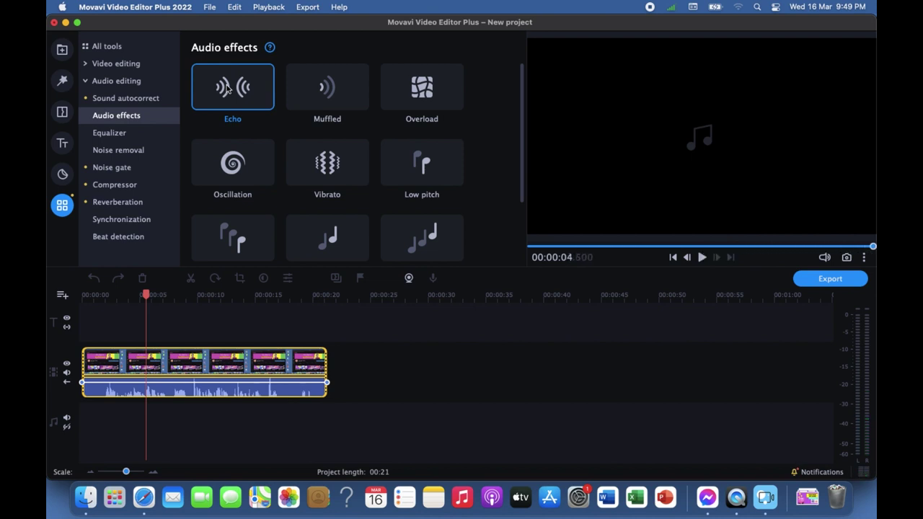
{"action": "left_click_drag", "start_coordinate": [225, 88], "coordinate": [138, 347]}
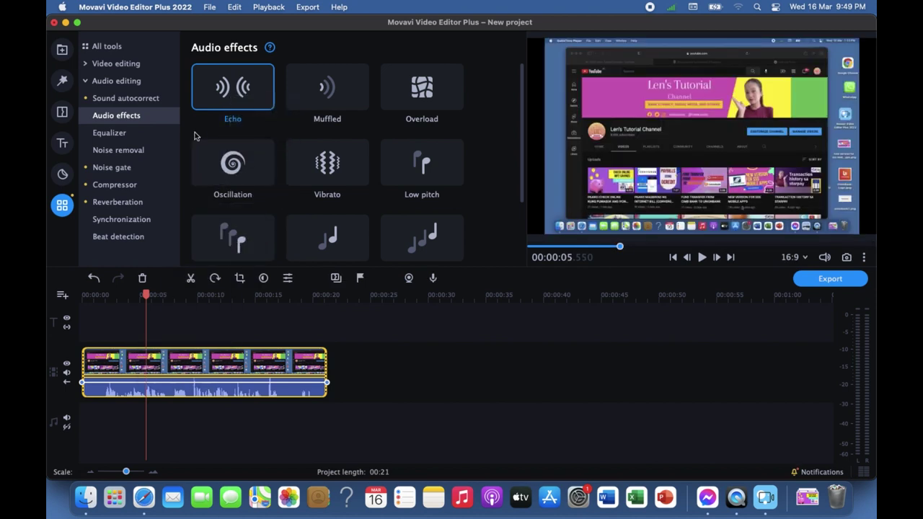
{"action": "left_click_drag", "start_coordinate": [218, 87], "coordinate": [88, 367]}
Play the timeline clip to hear its Echo effect, raising the playback volume
{"action": "left_click", "coordinate": [703, 258]}
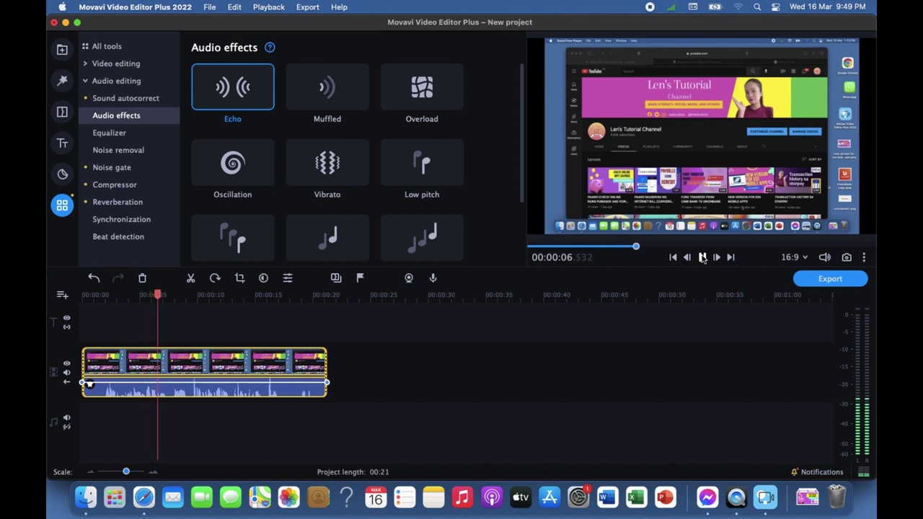
{"action": "key", "text": "XF86AudioRaiseVolume"}
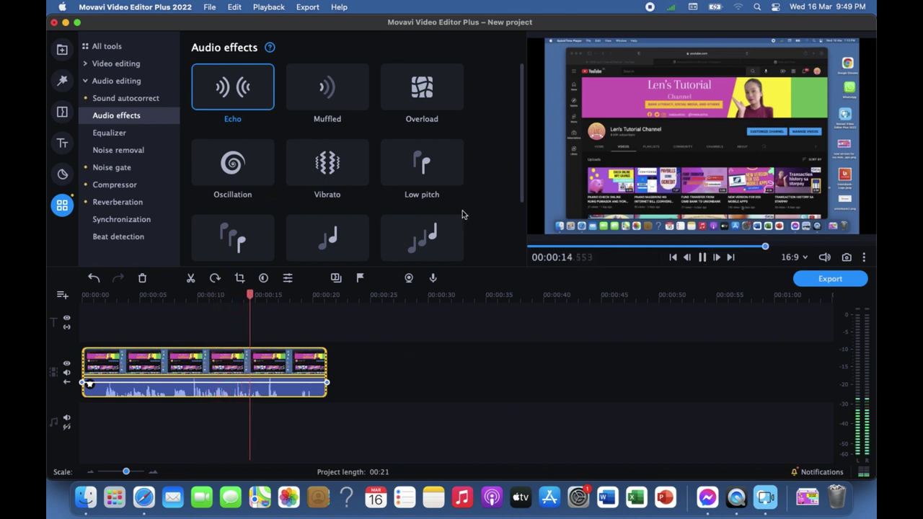
Stop playback, remove the Echo effect from the screen recording clip, and show the clip's general properties
{"action": "left_click", "coordinate": [702, 258]}
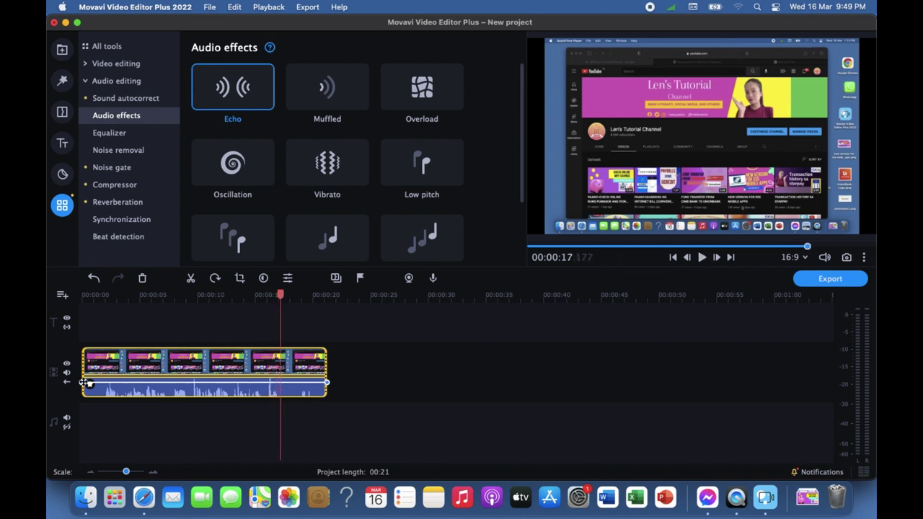
{"action": "left_click", "coordinate": [89, 389]}
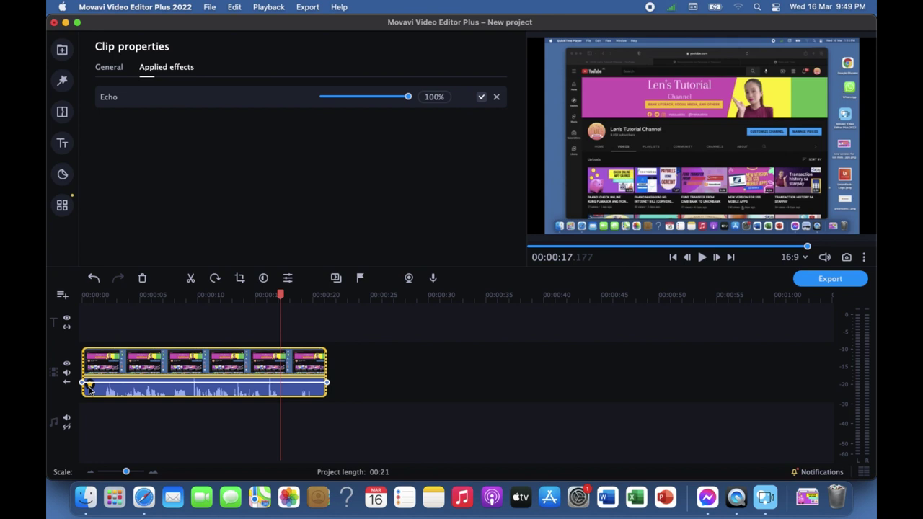
{"action": "left_click", "coordinate": [496, 97]}
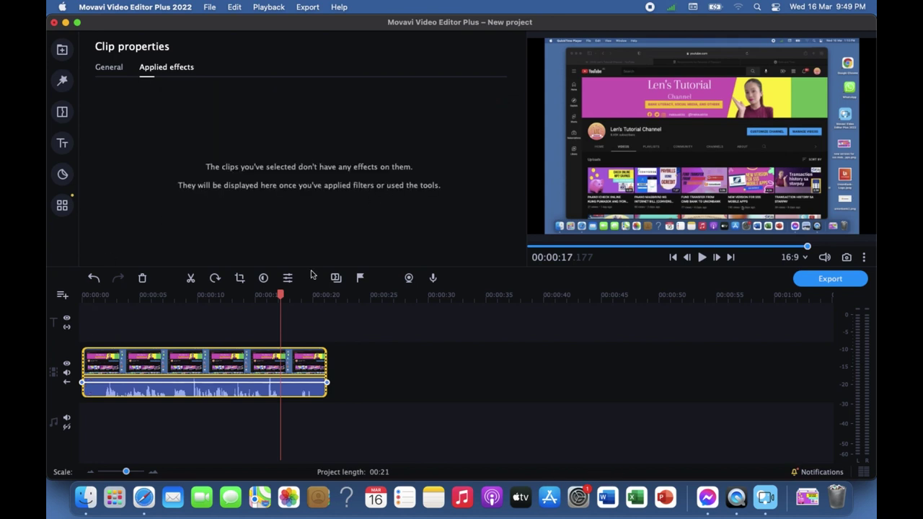
{"action": "left_click", "coordinate": [109, 67]}
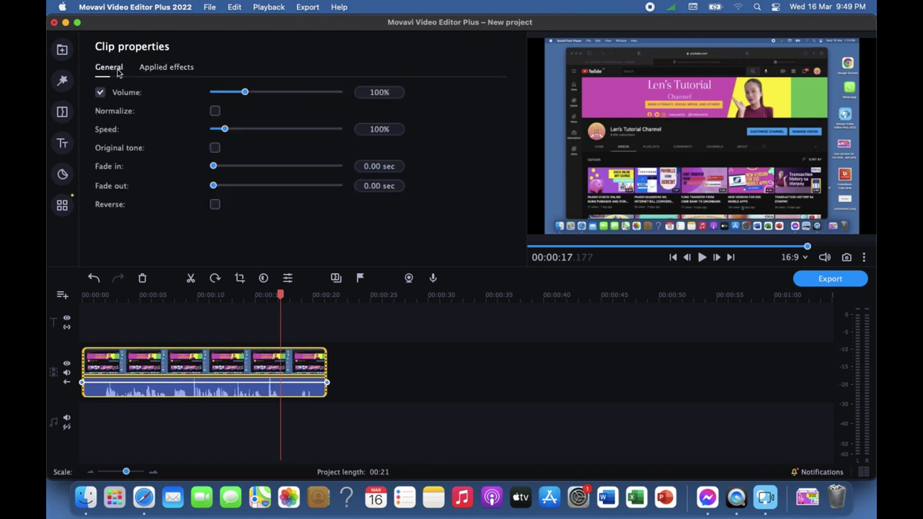
Return to the audio effects, preview the High pitch effect, and apply it to the screen recording clip on the video track
{"action": "left_click", "coordinate": [62, 50]}
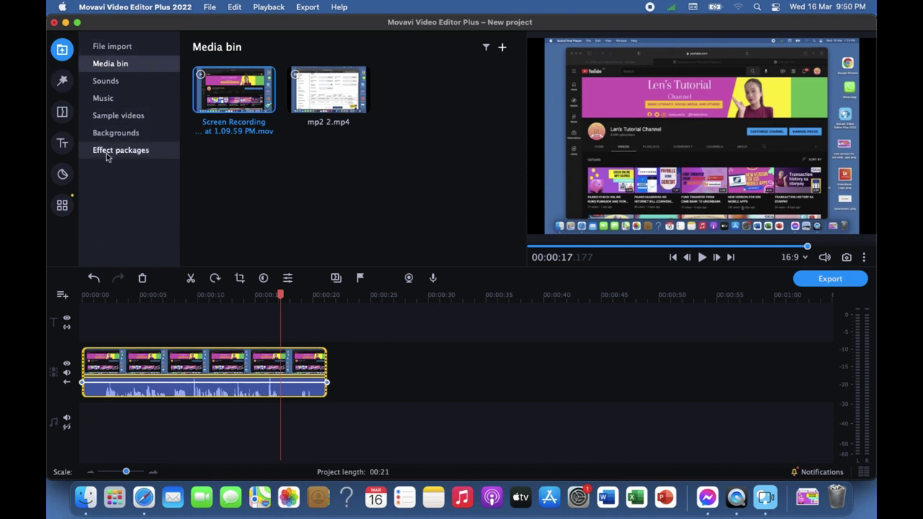
{"action": "left_click", "coordinate": [62, 205]}
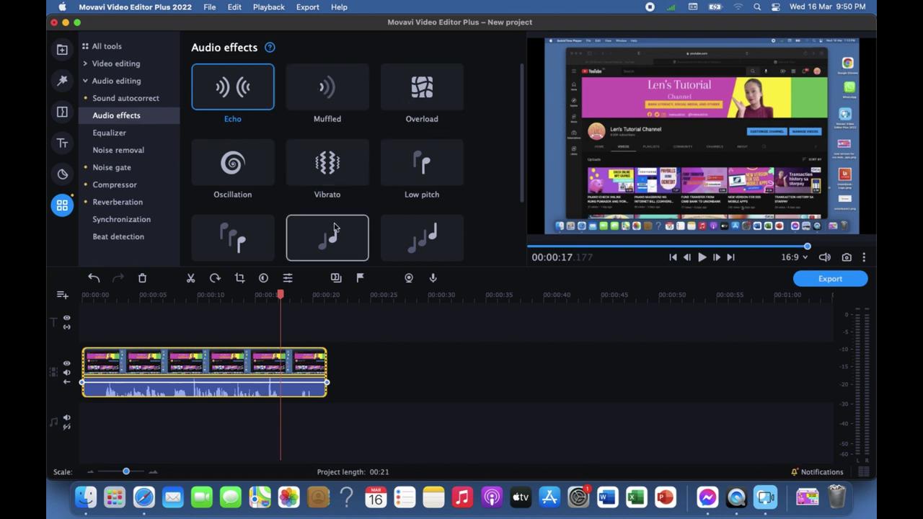
{"action": "scroll", "coordinate": [334, 225], "scroll_direction": "down", "scroll_amount": 1}
{"action": "scroll", "coordinate": [334, 227], "scroll_direction": "down", "scroll_amount": 1}
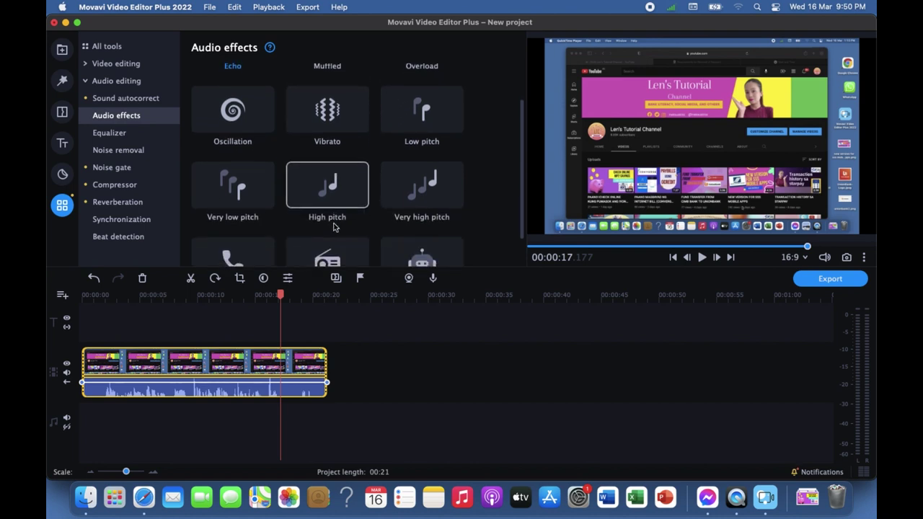
{"action": "left_click", "coordinate": [312, 189]}
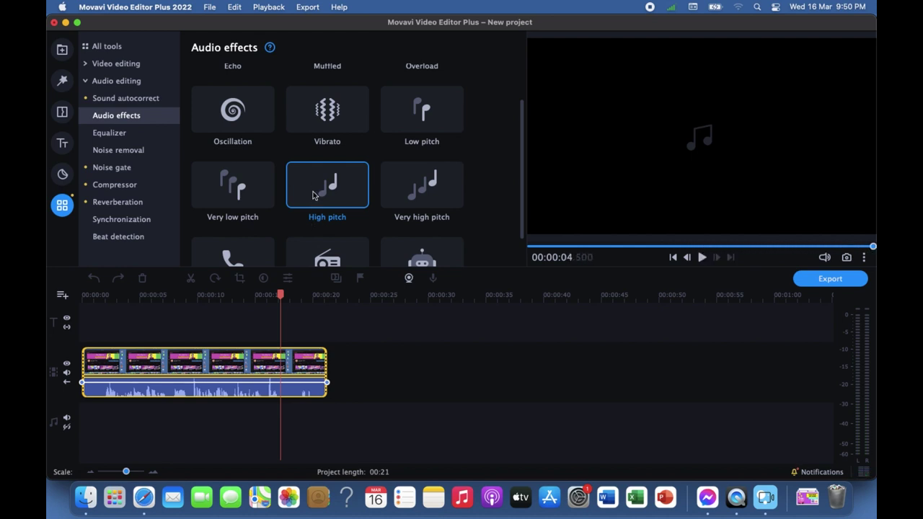
{"action": "left_click_drag", "start_coordinate": [313, 188], "coordinate": [179, 373]}
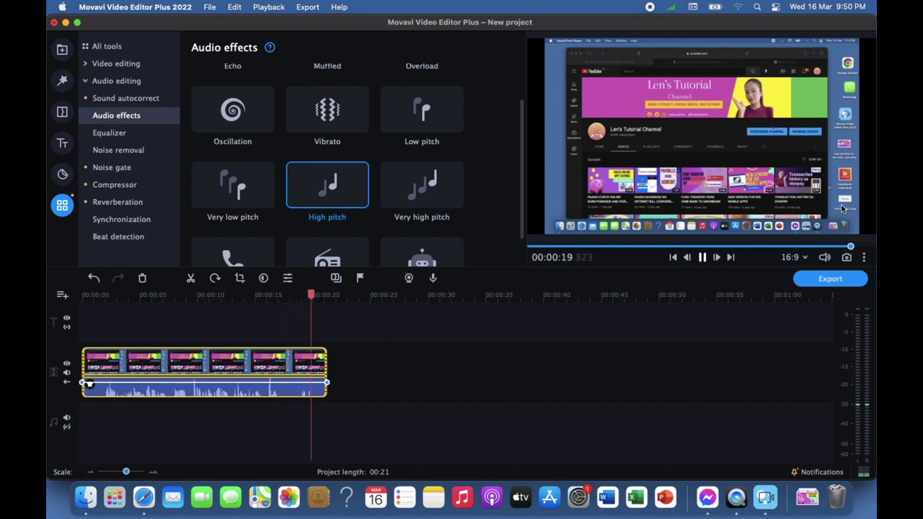
Play the timeline clip from its start to hear the High pitch effect at a raised volume, and pause it
{"action": "left_click_drag", "start_coordinate": [873, 248], "coordinate": [530, 247]}
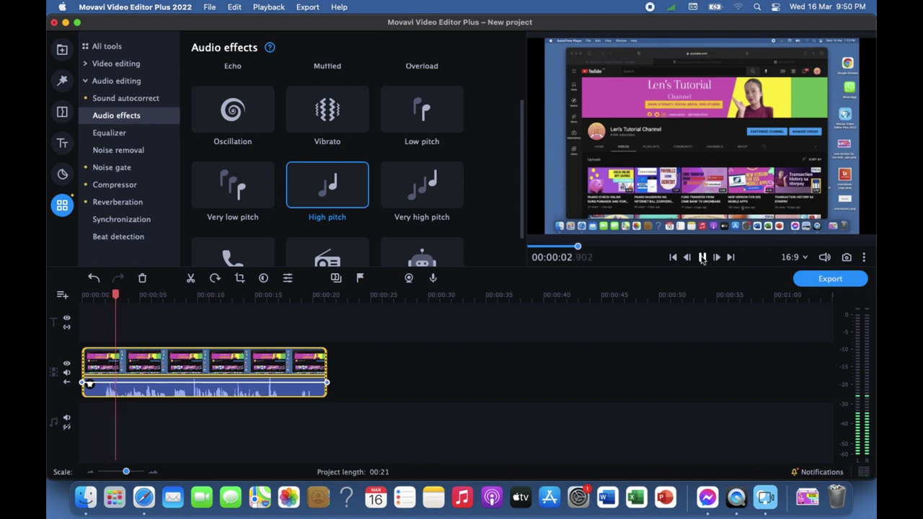
{"action": "key", "text": "XF86AudioRaiseVolume"}
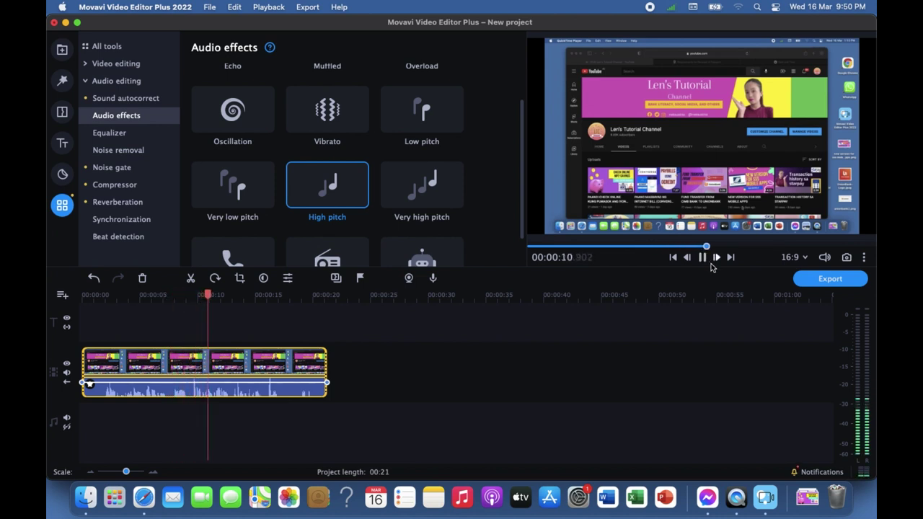
{"action": "left_click", "coordinate": [703, 257]}
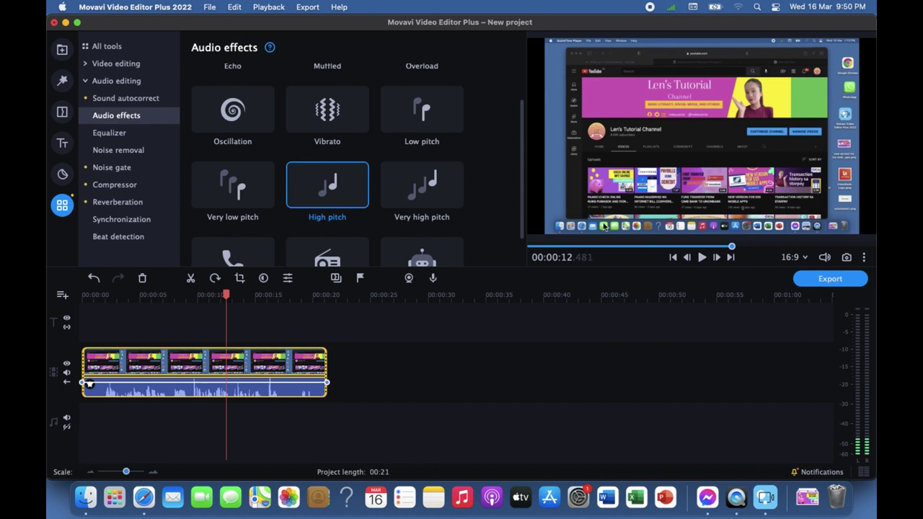
Preview the Robot effect's audio sample, pause it, and return to the beginning of the audio effects collection
{"action": "scroll", "coordinate": [396, 221], "scroll_direction": "down", "scroll_amount": 1}
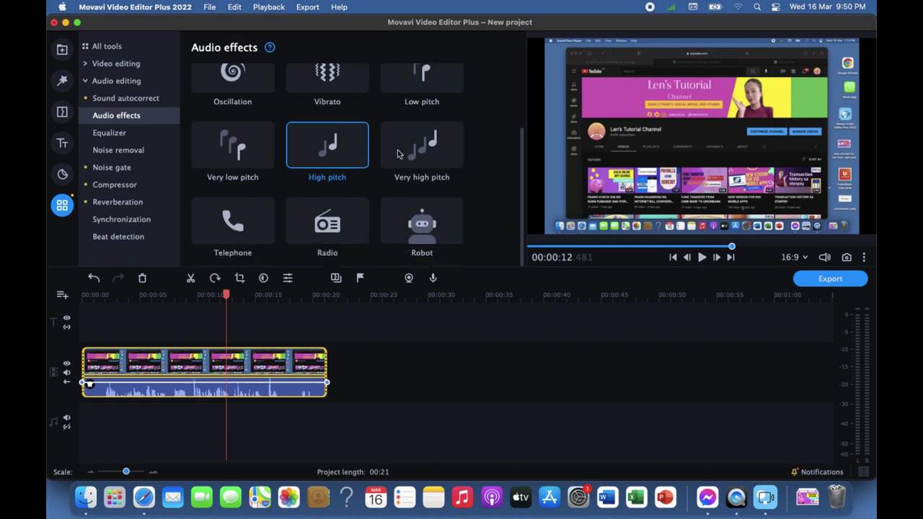
{"action": "left_click", "coordinate": [402, 214]}
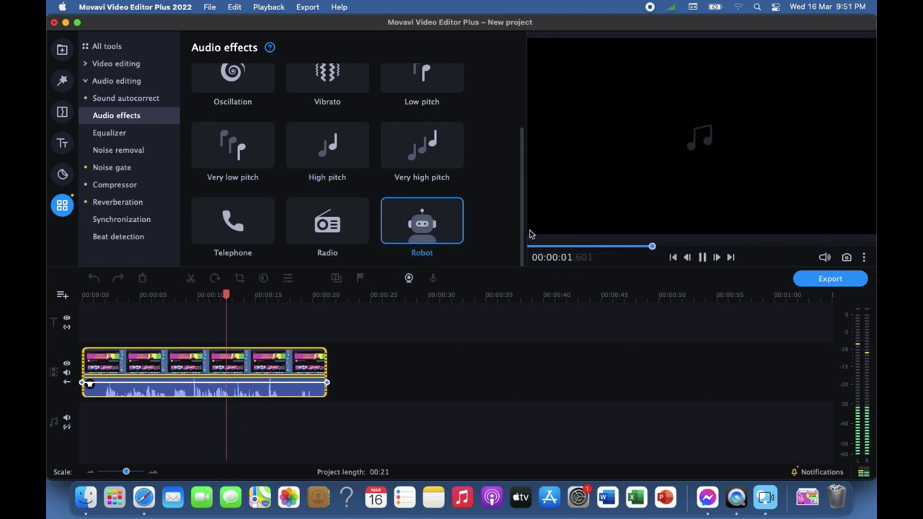
{"action": "left_click", "coordinate": [703, 258]}
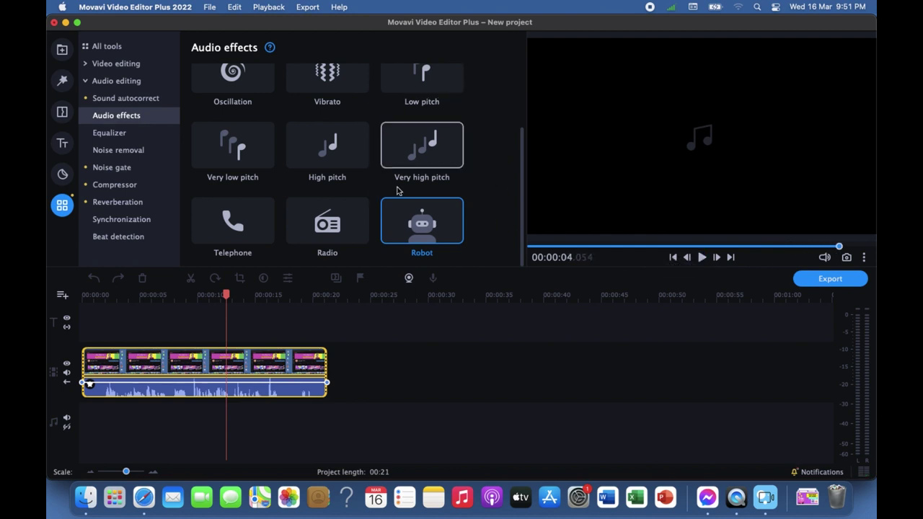
{"action": "scroll", "coordinate": [395, 140], "scroll_direction": "up", "scroll_amount": 3}
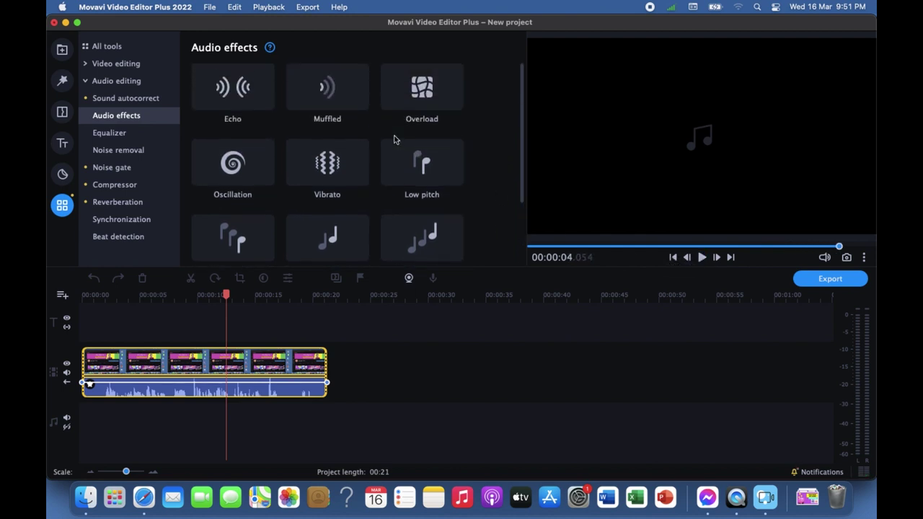